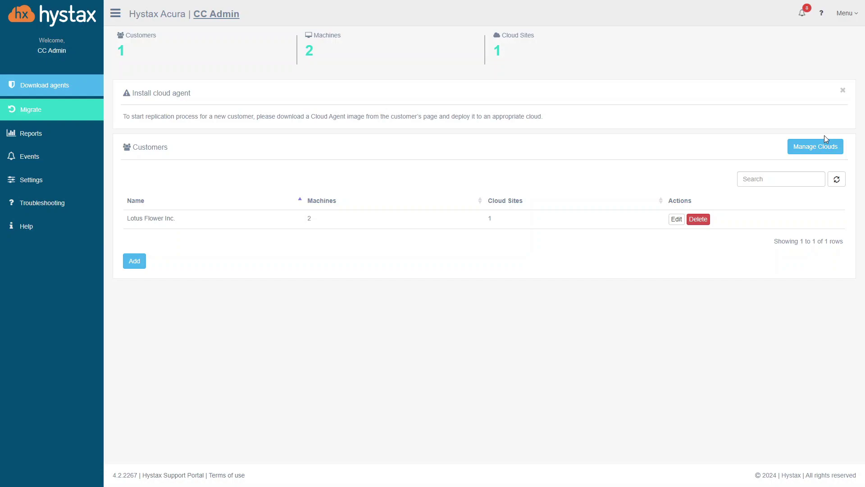
Open Manage Clouds to view the Target clouds list with cc_admin_cloud
click(820, 149)
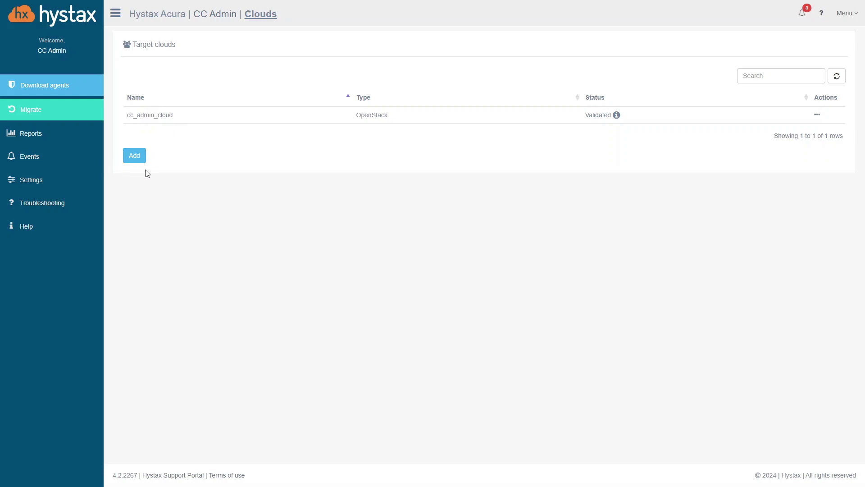
Bring up an Add Cloud dialog for a new target cloud
click(134, 156)
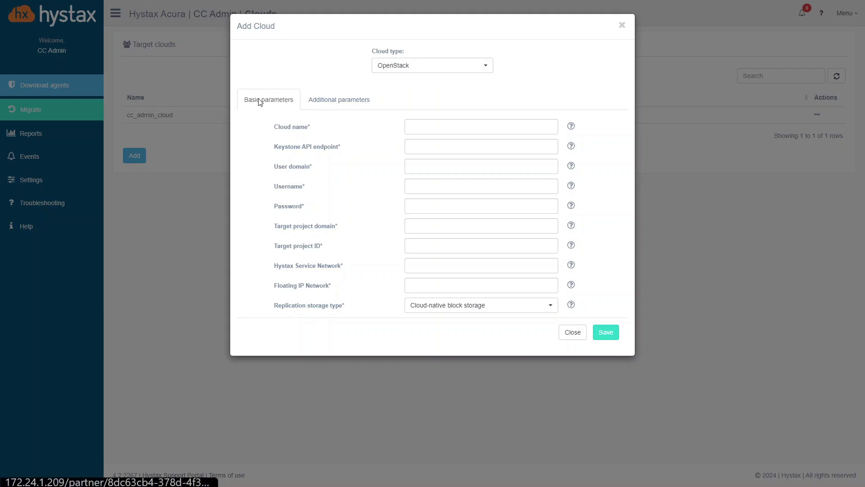
Browse the cloud types, keep OpenStack, and close the Add Cloud dialog without saving
click(482, 66)
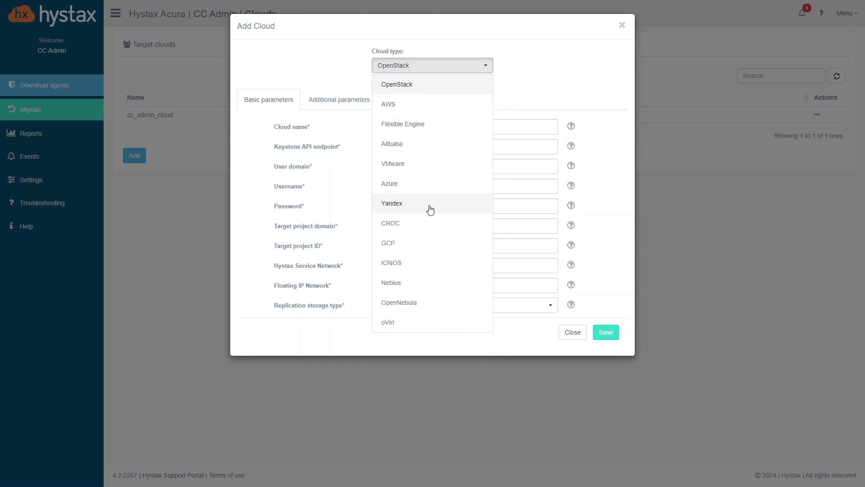
click(425, 86)
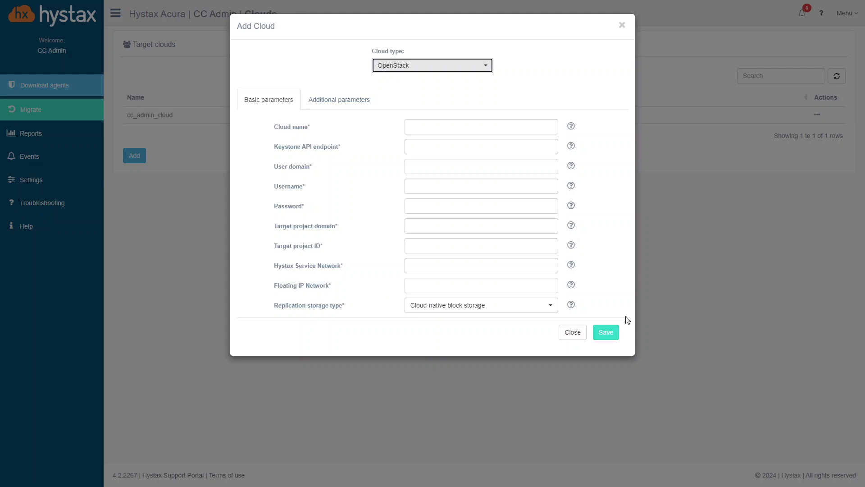
click(622, 26)
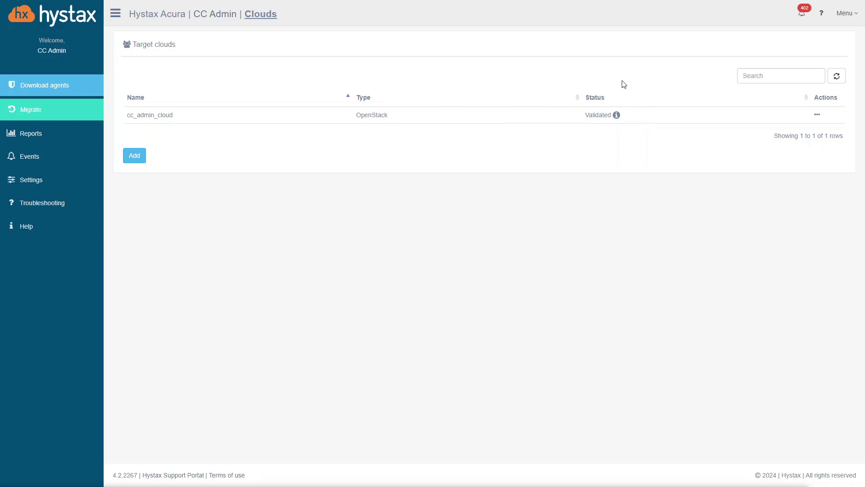
Check the Validated status tooltip for cc_admin_cloud
mouse_move(593, 118)
Return to the CC Admin dashboard showing customer Lotus Flower Inc
click(59, 25)
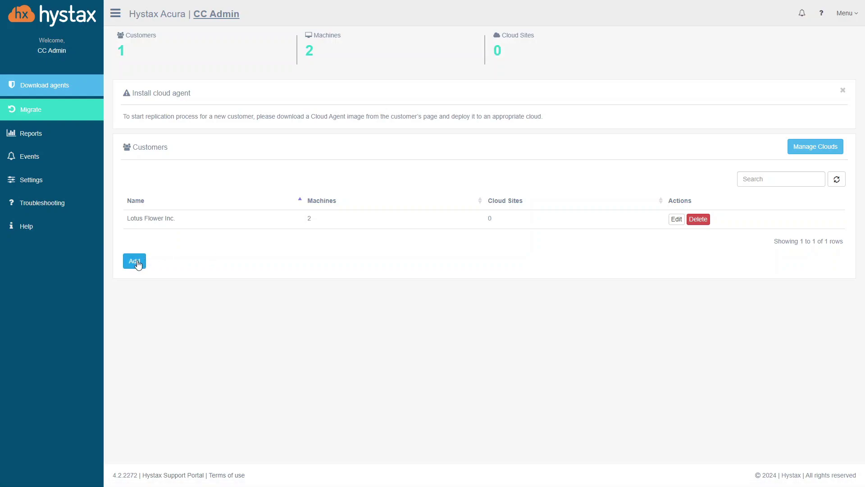
Pick cc_admin_cloud as the cloud in a new Add customer form, then close it unsaved
click(134, 261)
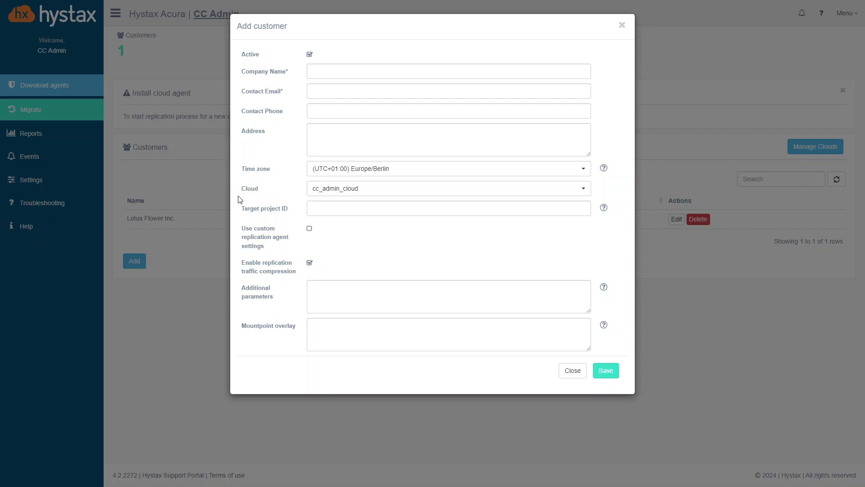
click(584, 188)
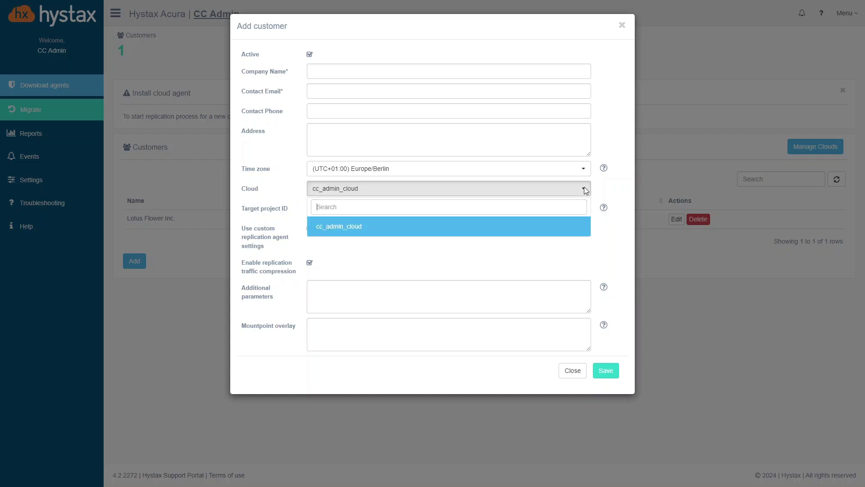
click(376, 228)
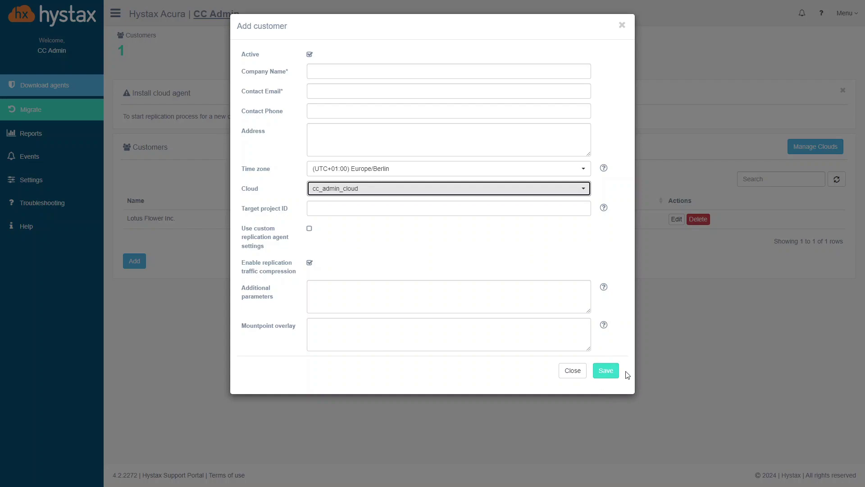
click(622, 25)
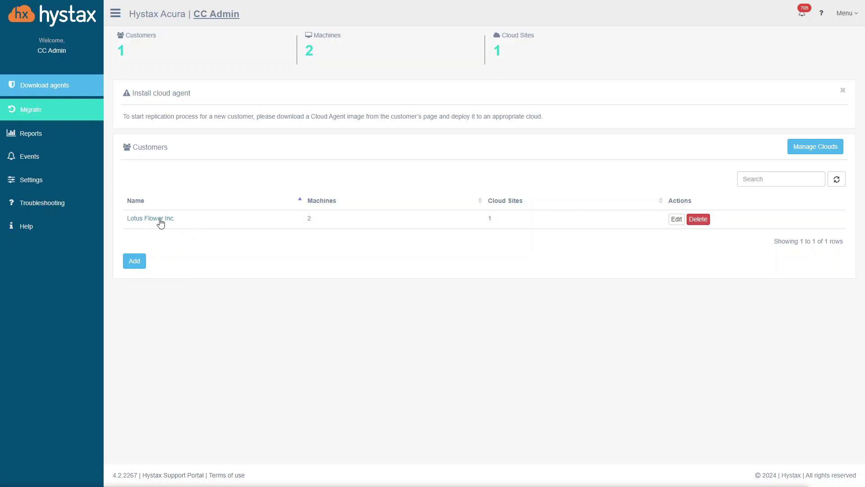
Open Lotus Flower Inc.'s customer page and scroll down to the Default machines group
click(160, 219)
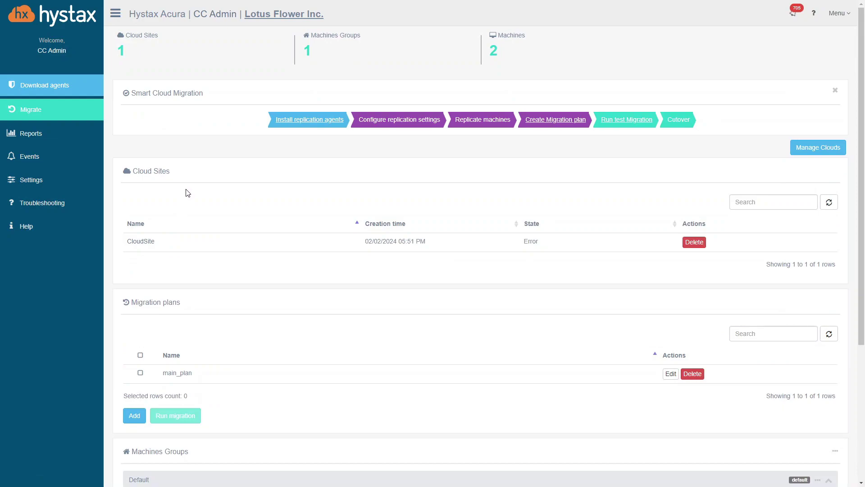
scroll(187, 193, down, 4)
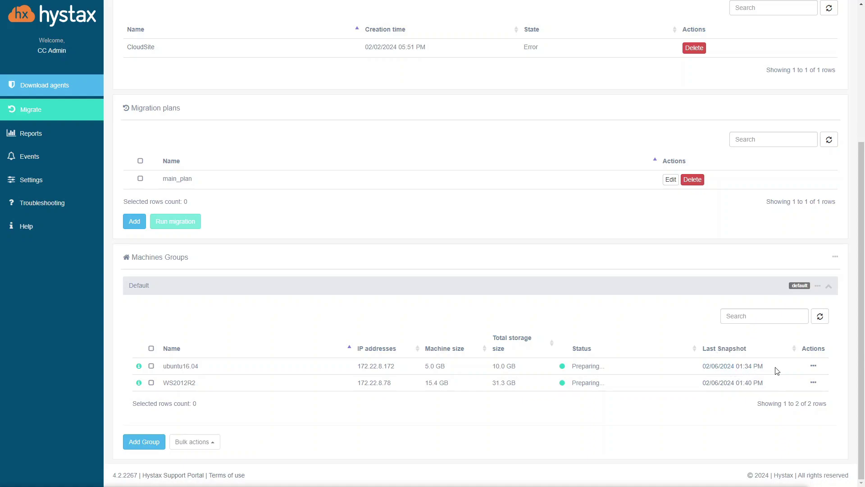
Start replication of the ubuntu16.04 machine from its Actions menu
click(813, 368)
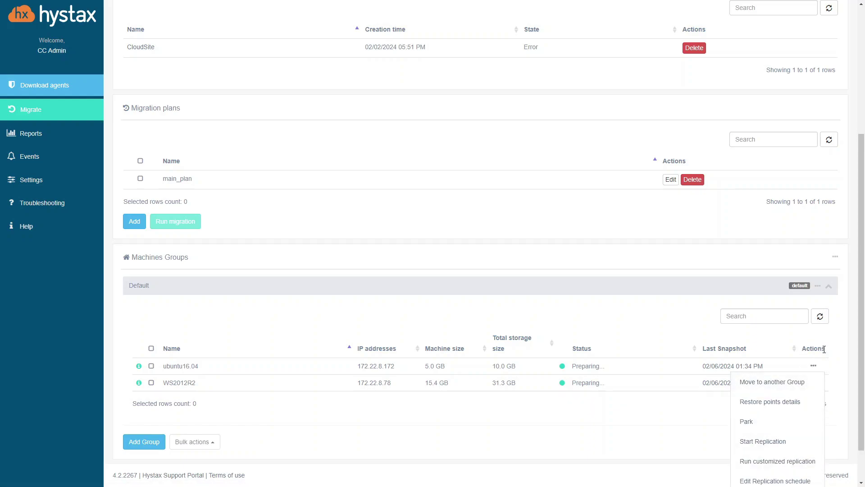
click(777, 445)
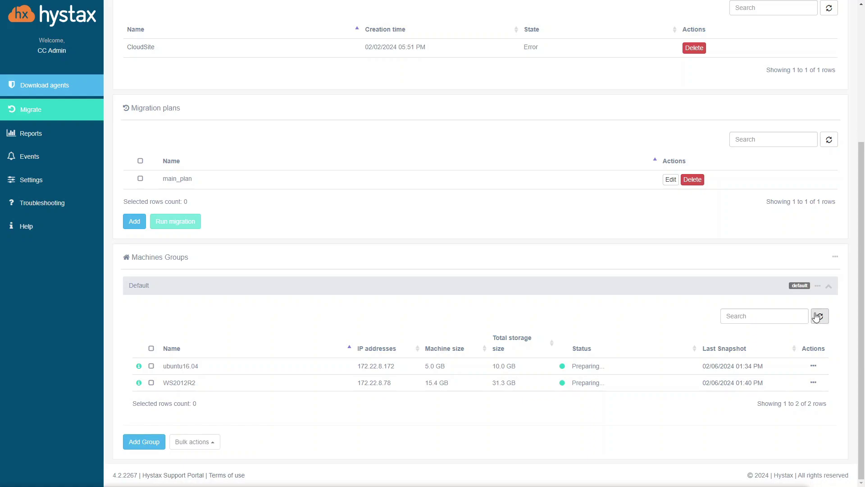
click(818, 285)
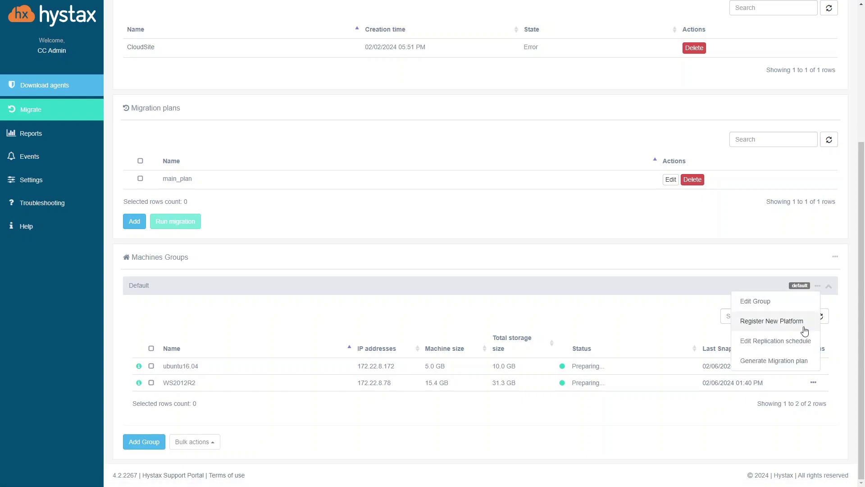
Generate a Default group migration plan, inspect ubuntu16.04 under Rank 0, then discard it
click(798, 363)
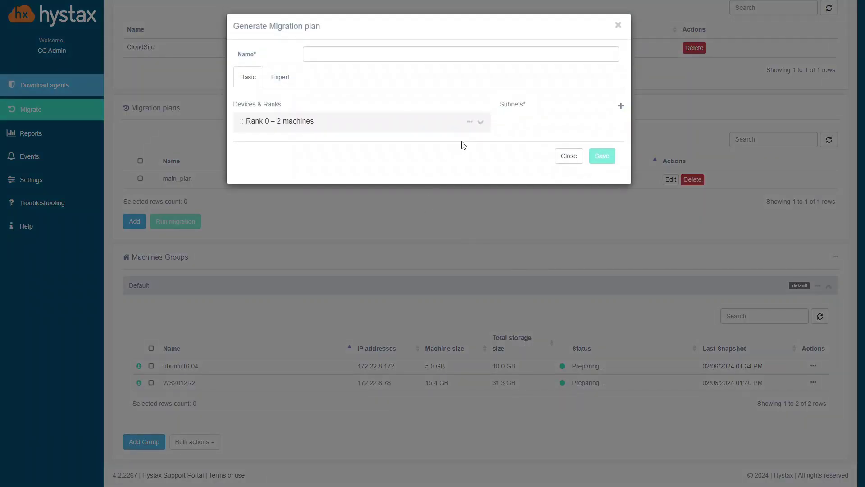
click(481, 124)
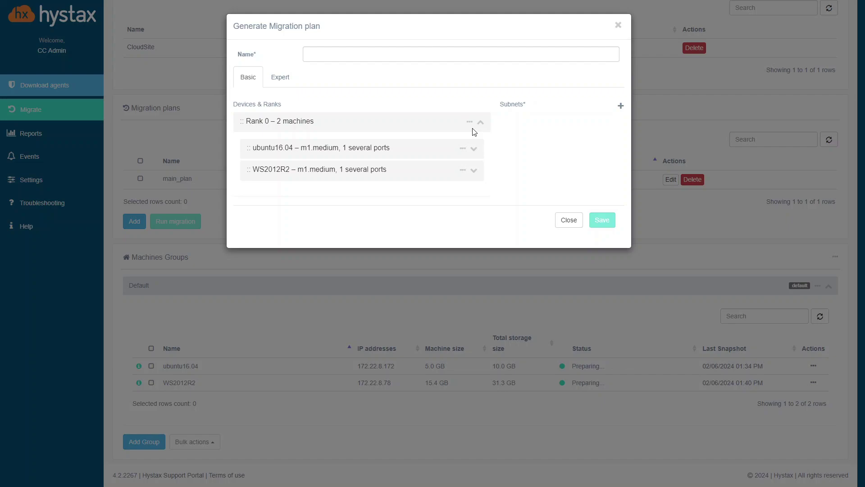
click(474, 150)
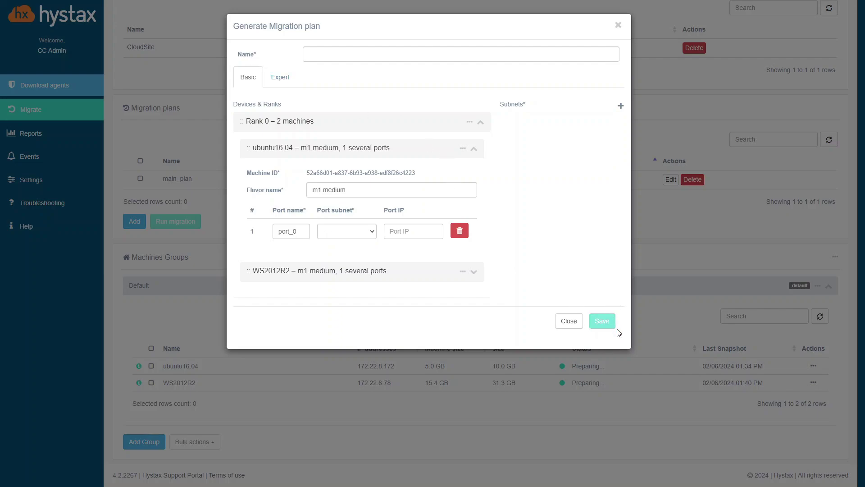
click(619, 26)
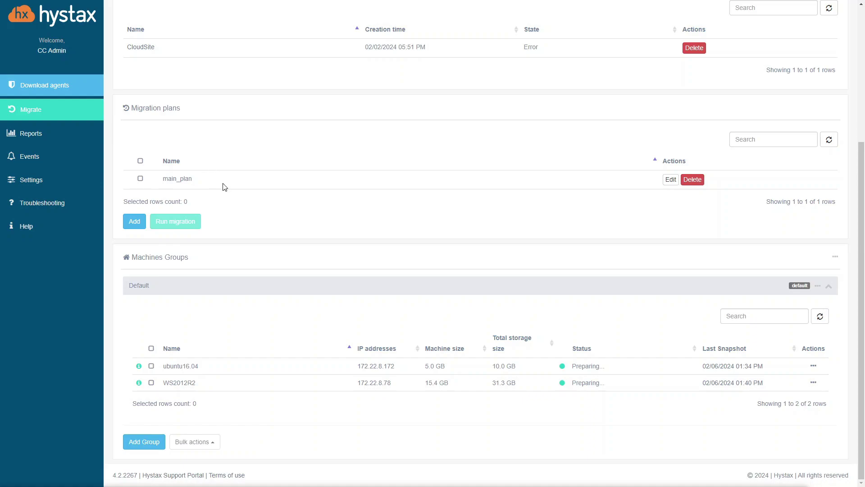
Select main_plan in Migration plans and run its migration
click(140, 179)
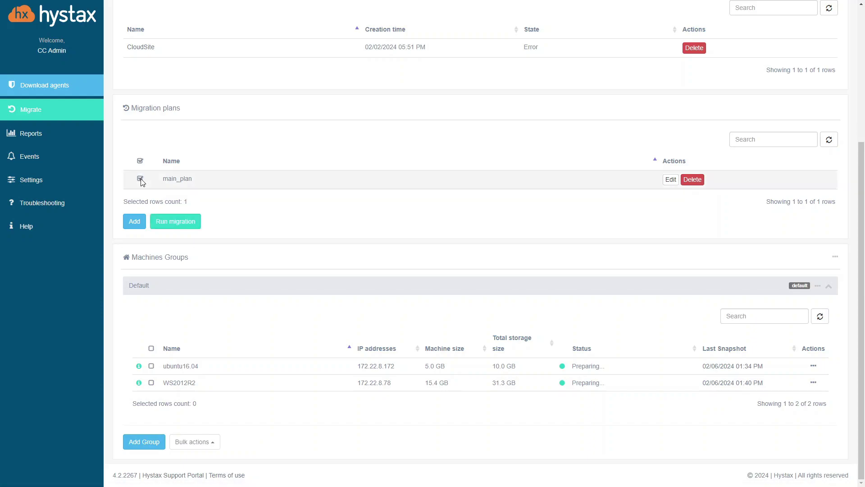
click(174, 223)
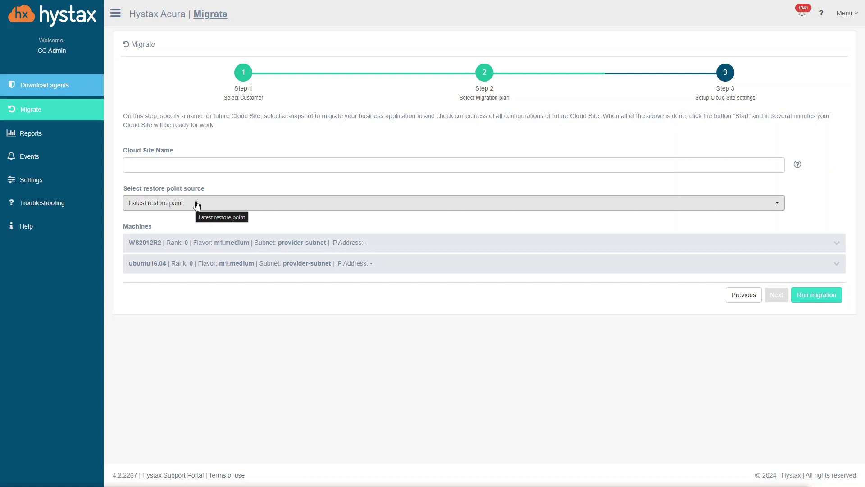
Choose 'New restore point (perform replication before start)' as the cloud site's restore point source
click(197, 205)
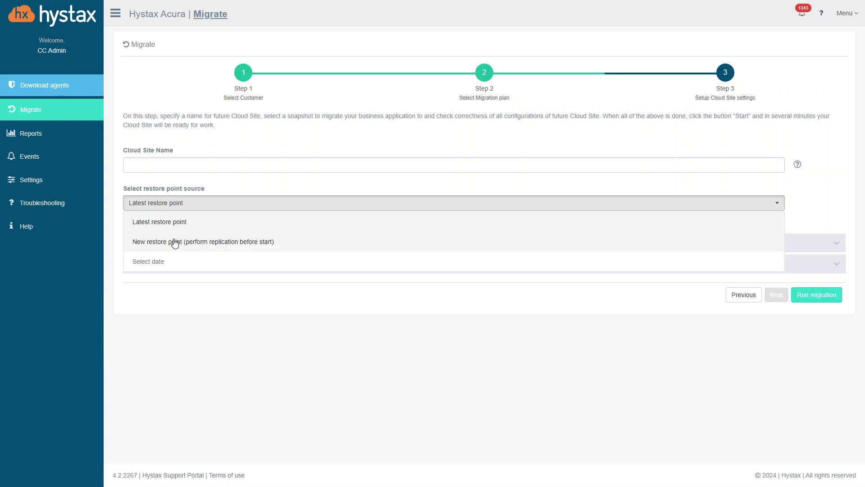
click(174, 242)
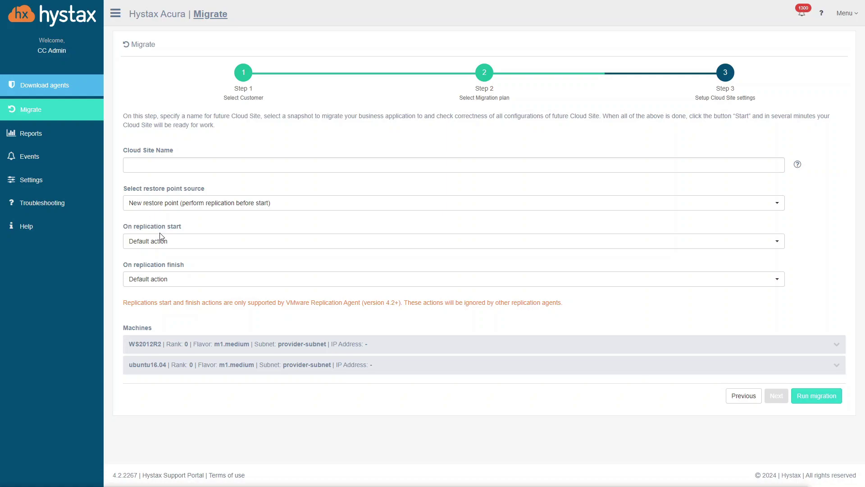
Set both On replication start and On replication finish to Power source machine off
click(163, 247)
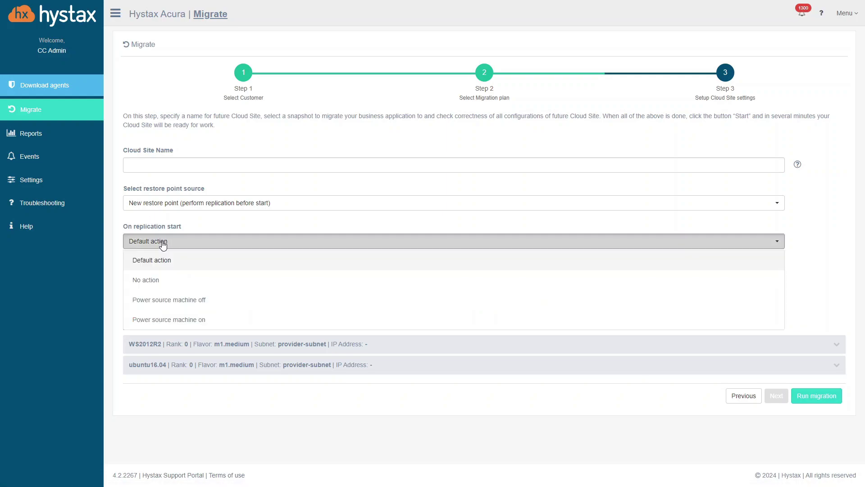
click(176, 302)
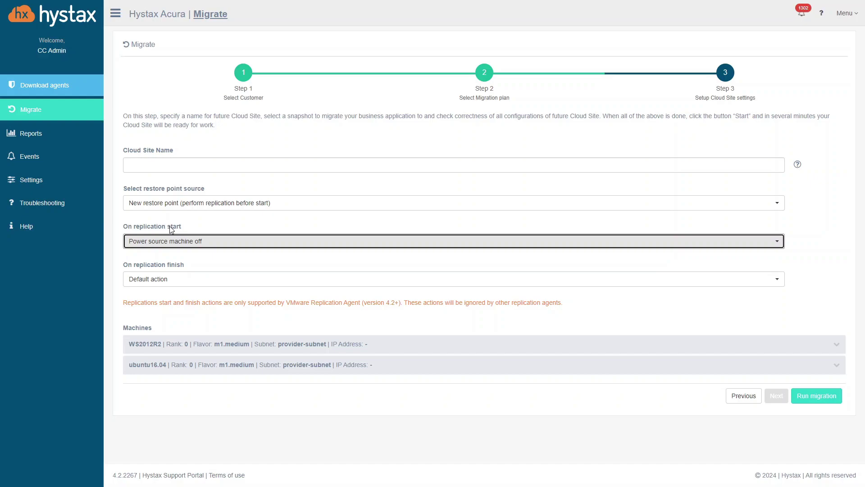
click(161, 257)
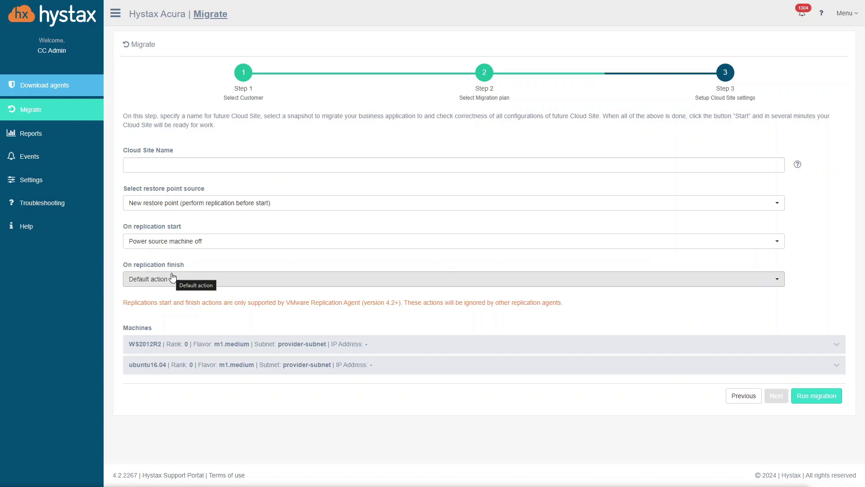
click(173, 278)
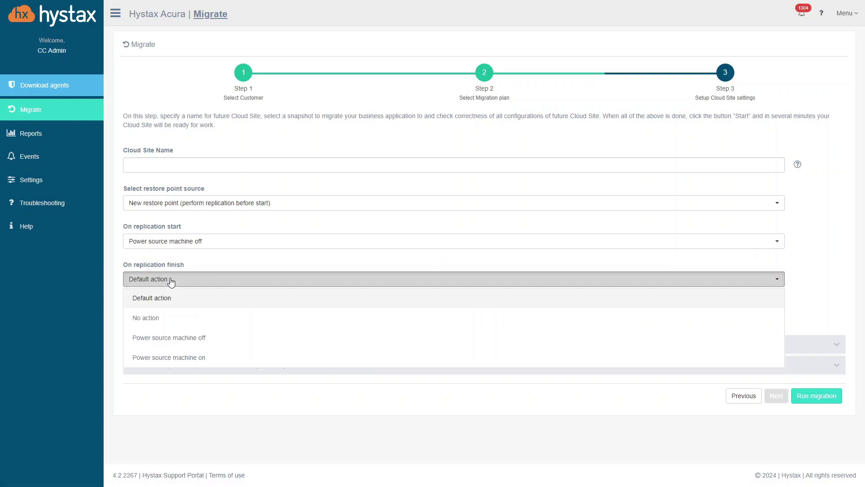
click(193, 339)
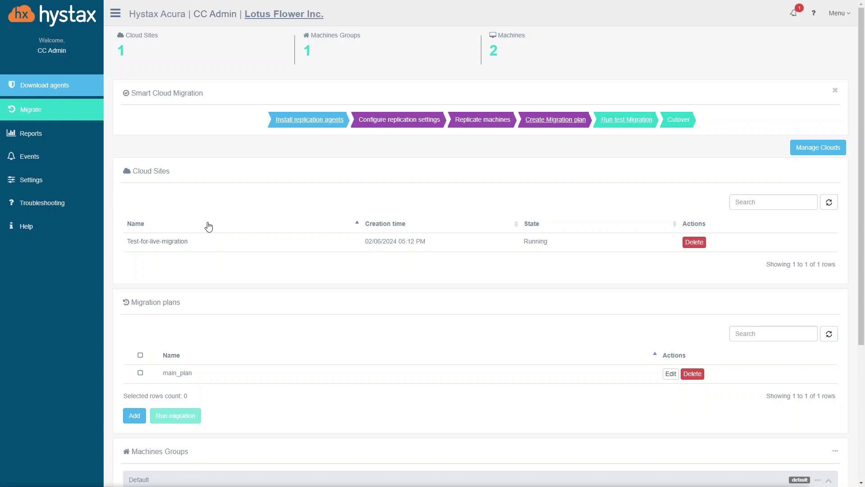
Open the running Test-for-live-migration cloud site's details page
click(173, 244)
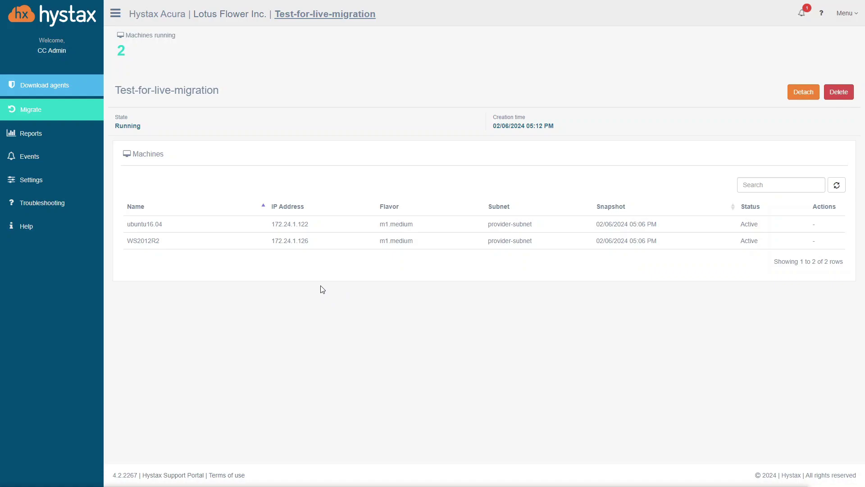
Return to the CC Admin dashboard listing the customers
click(58, 27)
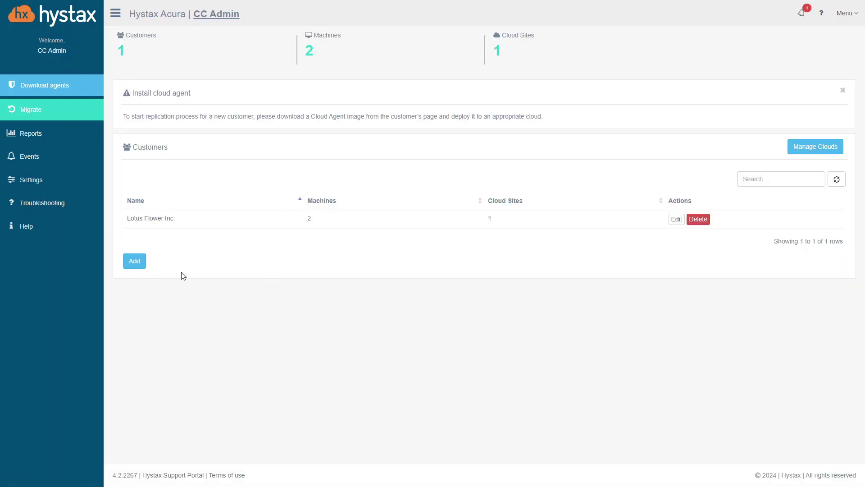
Open Lotus Flower Inc.'s page and request deletion of machine ubuntu16.04 from Machines Groups
click(159, 219)
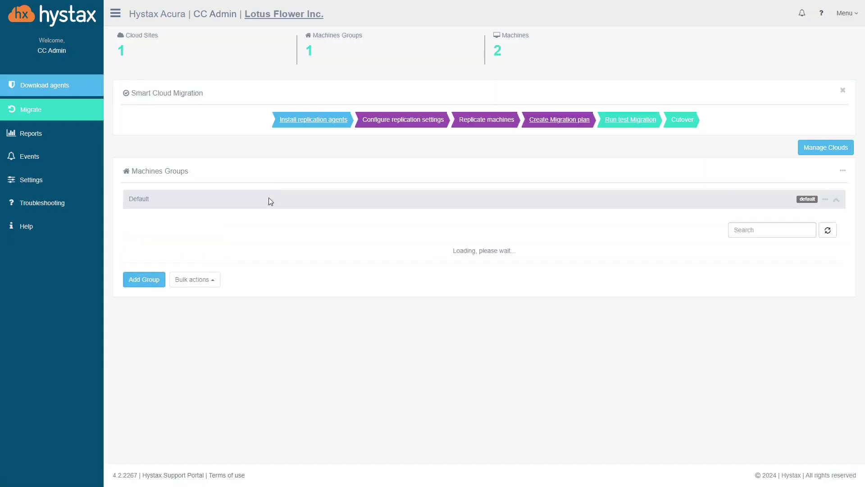
scroll(275, 212, down, 4)
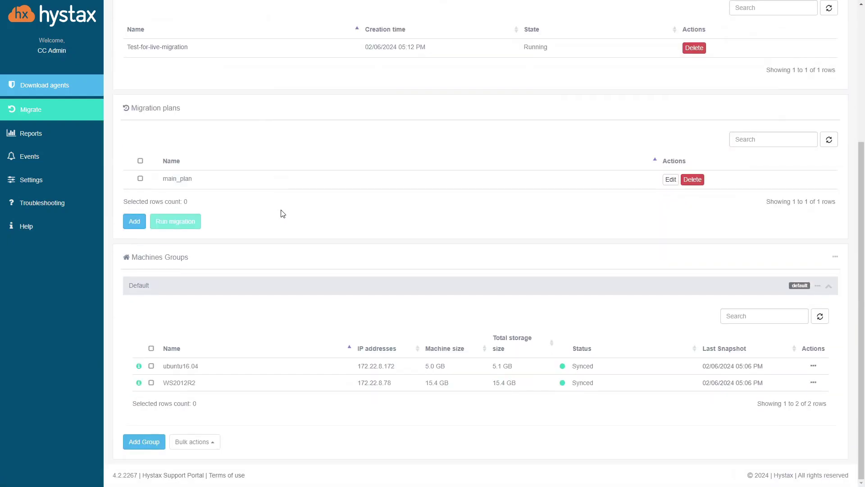
click(814, 368)
scroll(812, 377, down, 1)
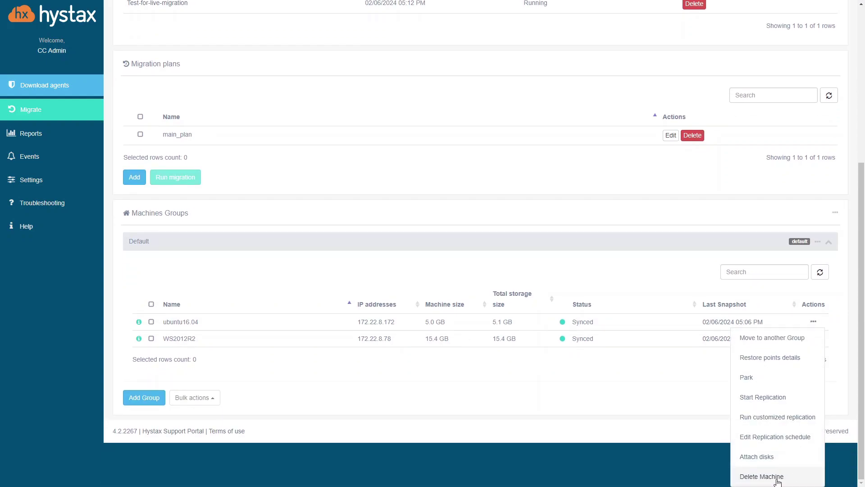
click(777, 479)
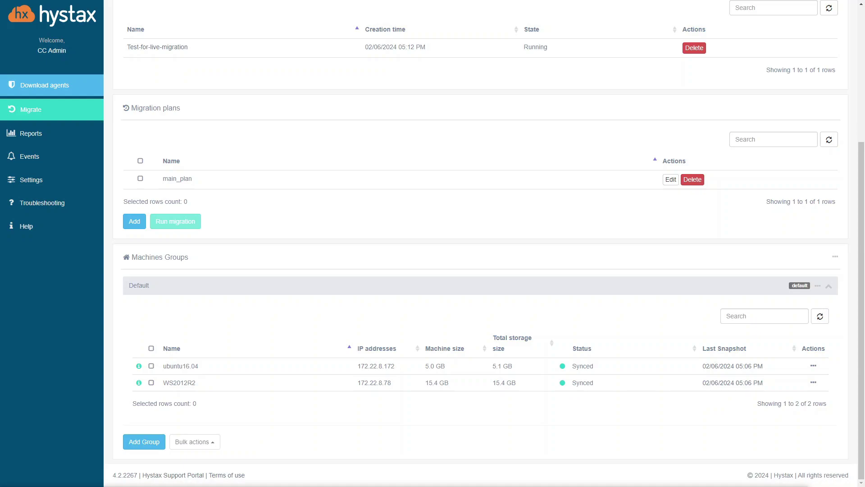